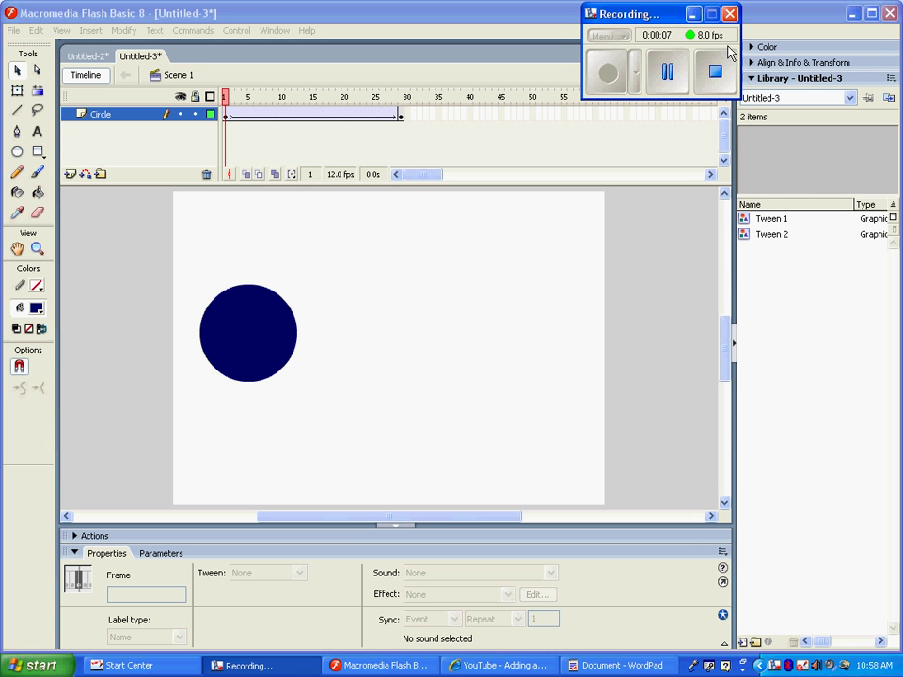
- Scrub the timeline to preview the circle's motion across the frames
left_click_drag(682, 17, 680, 38)
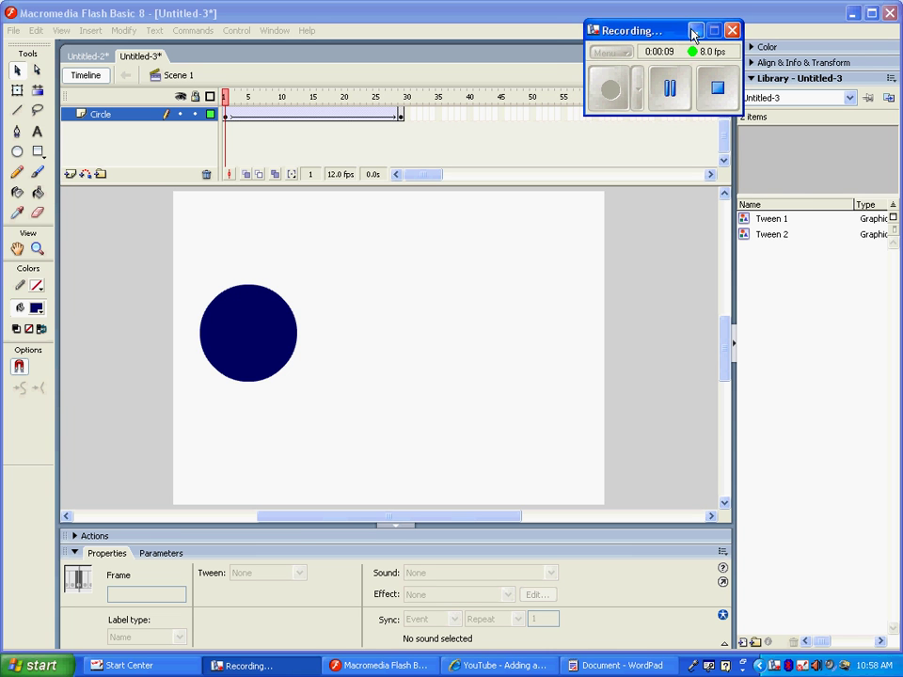
left_click(694, 30)
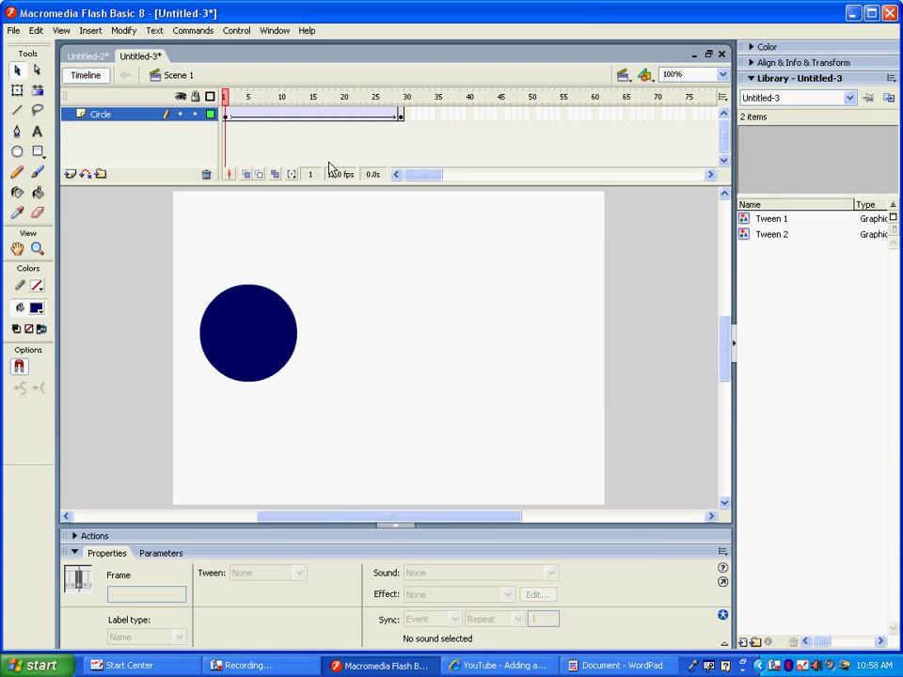
mouse_move(226, 103)
left_mouse_down()
mouse_move(364, 106)
mouse_move(225, 104)
left_mouse_up()
- Add a layer named Button above the Circle layer and select its frame 1
left_click(70, 175)
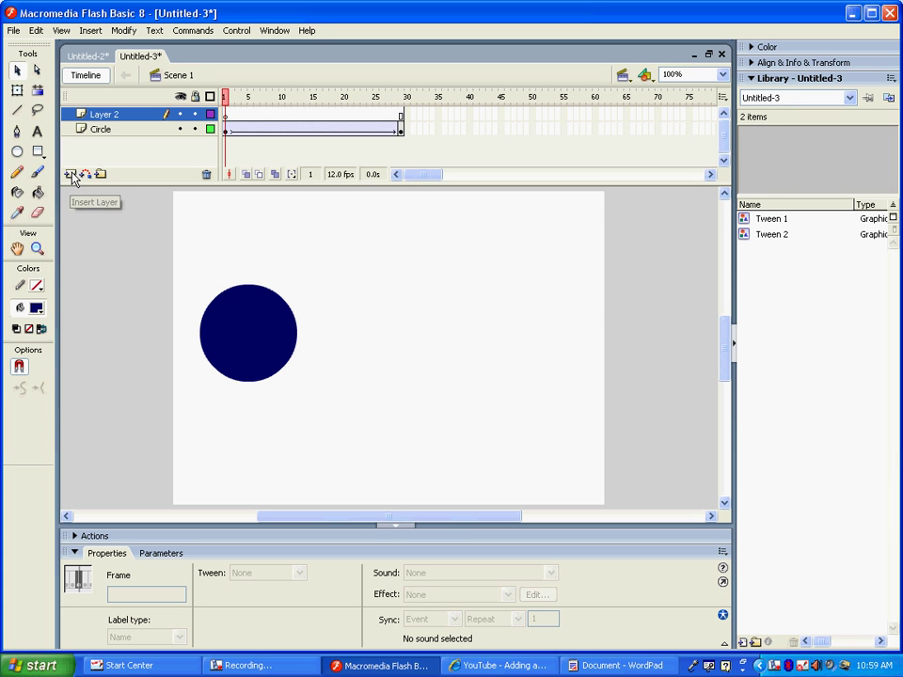
double_click(109, 114)
type("Button")
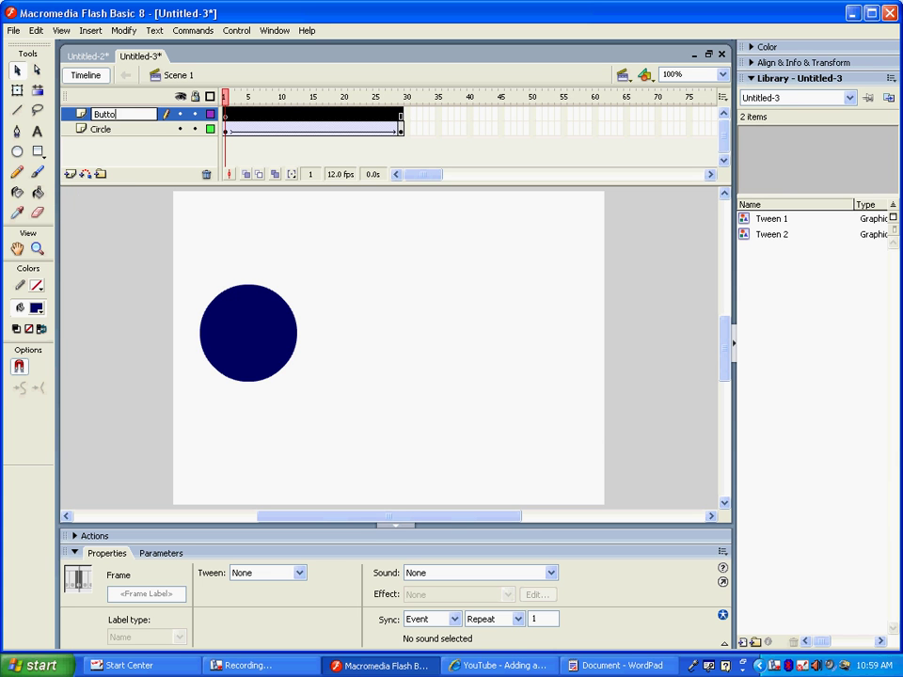
key("Return")
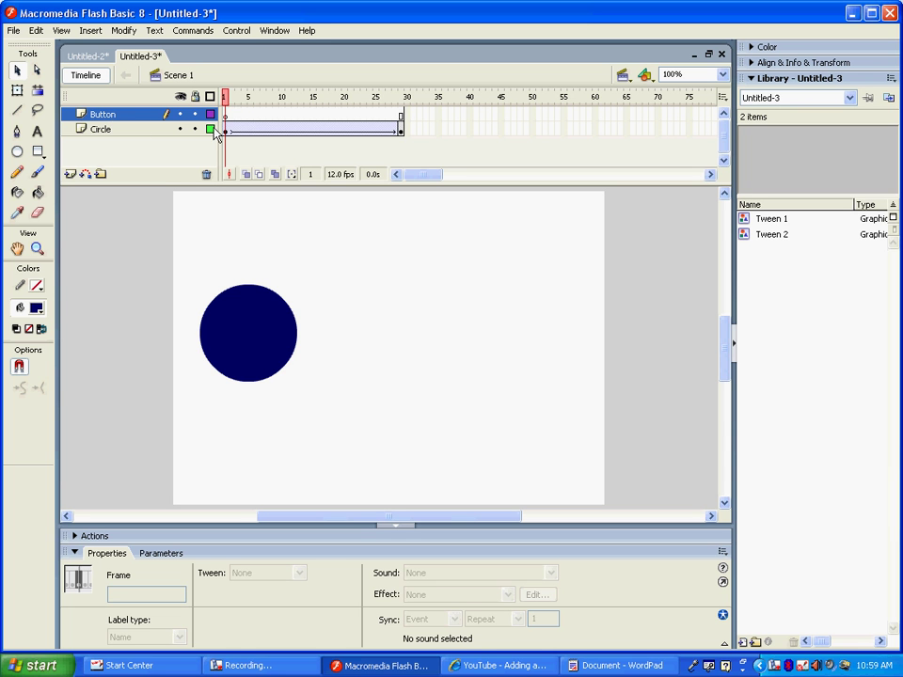
left_click(226, 117)
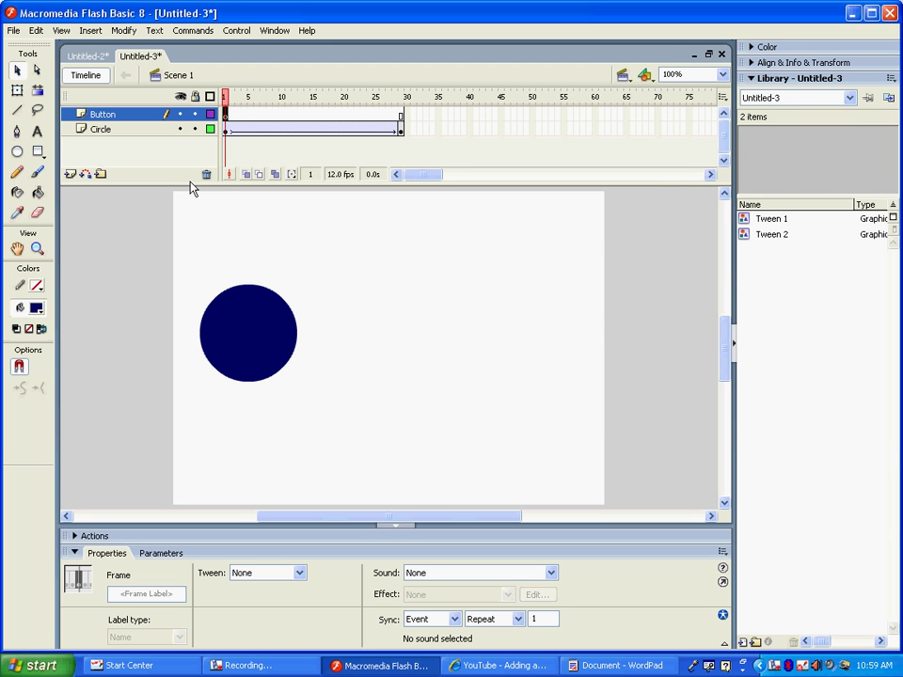
key(".")
- Draw a red-filled rectangle in the lower middle of the stage
left_click(39, 152)
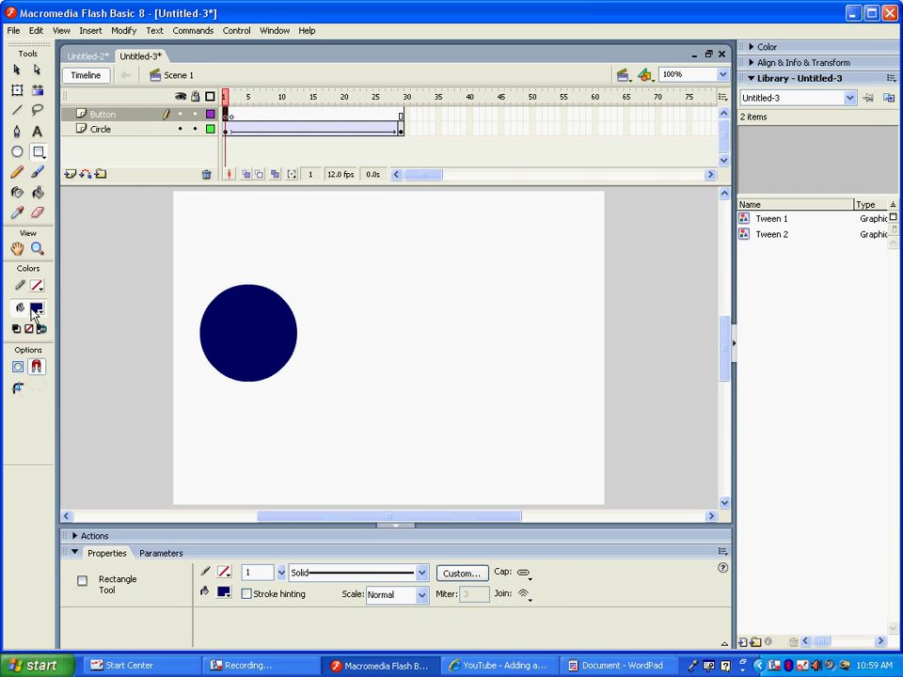
left_click(36, 307)
left_click(198, 428)
left_click_drag(307, 407, 472, 480)
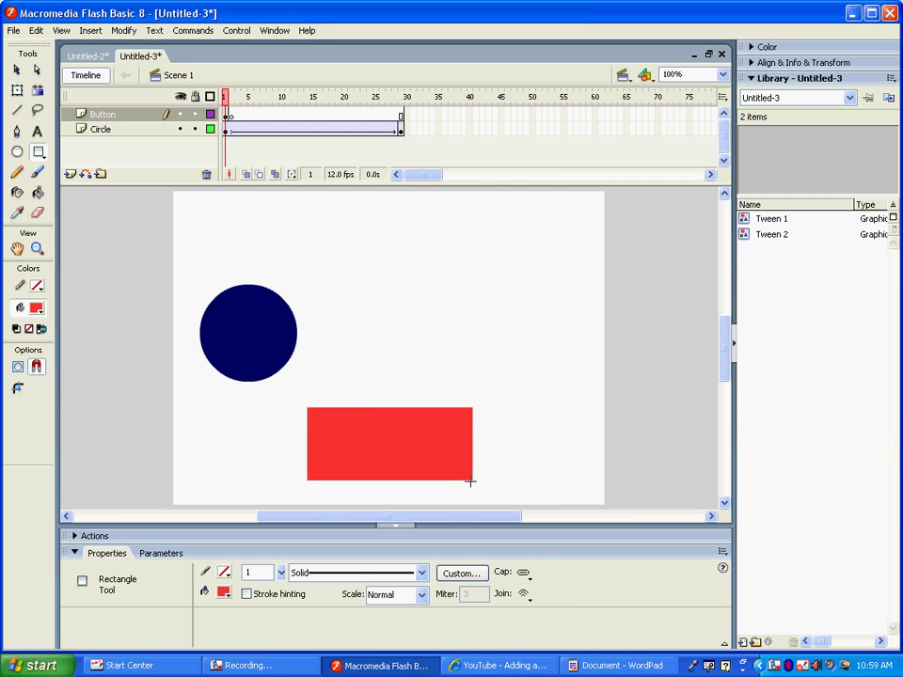
- Add the text 'Play' above the rectangle and colour it blue
left_click(39, 133)
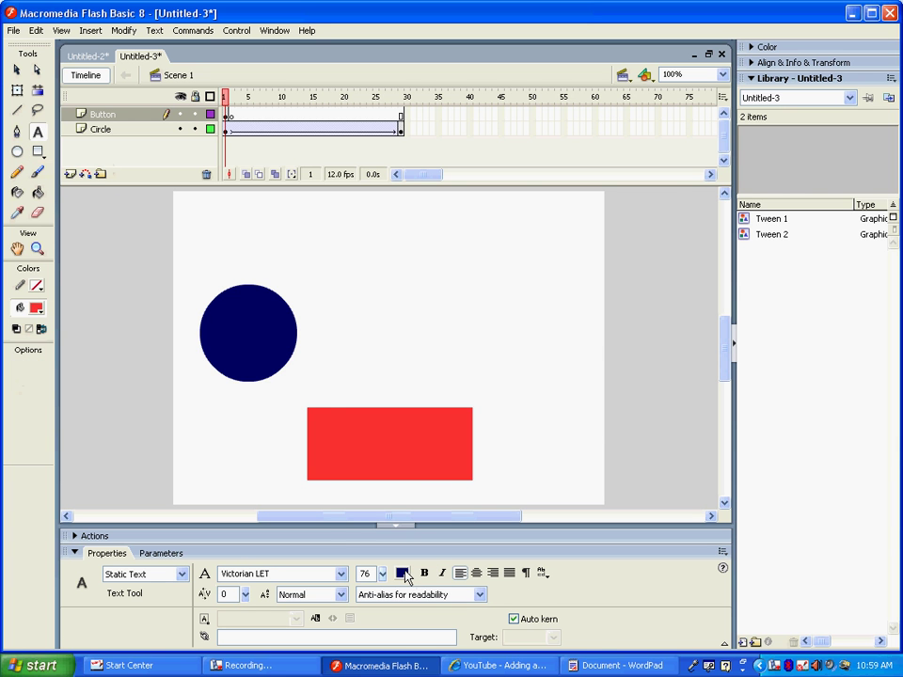
left_click(333, 425)
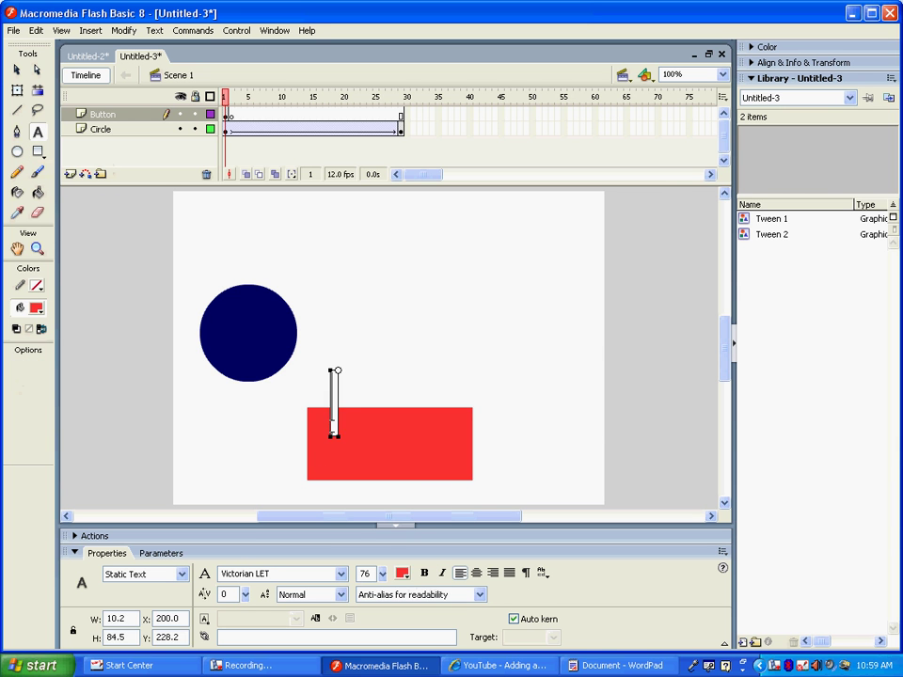
type("Play")
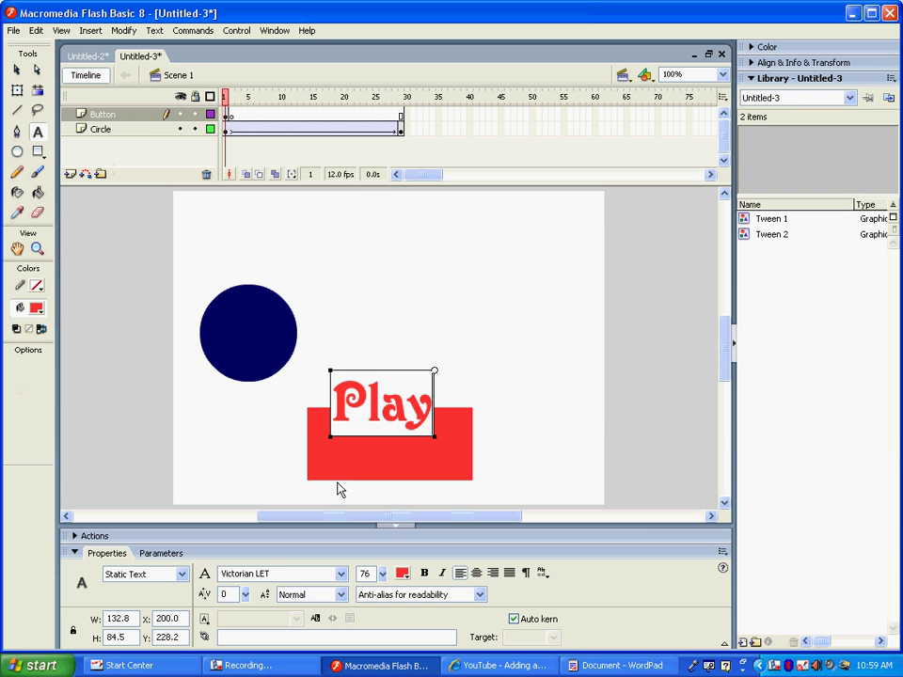
key("shift+Left")
key("shift+Left")
key("shift+Left")
key("shift+Left")
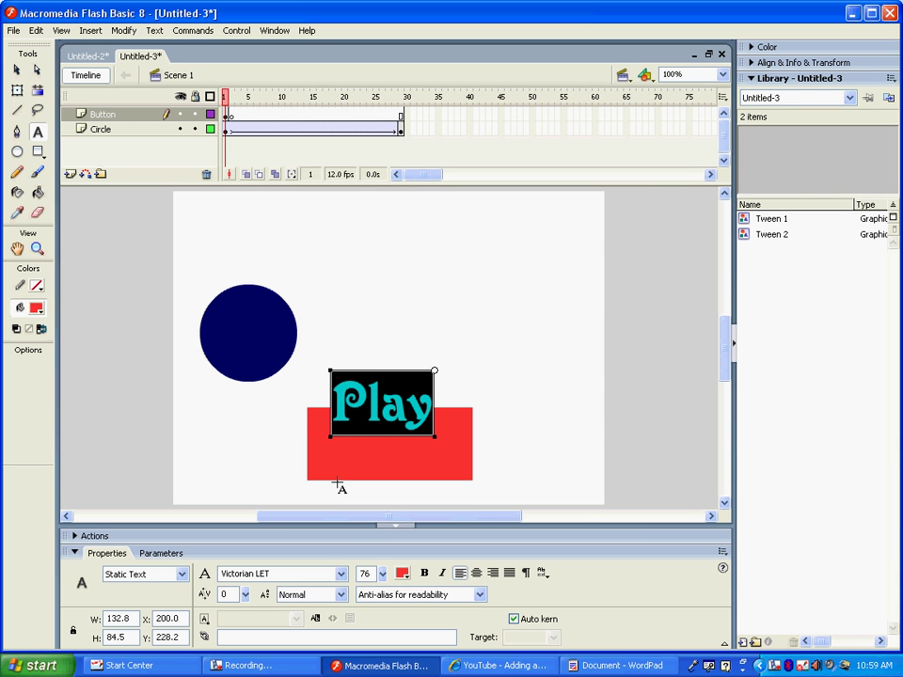
left_click(402, 572)
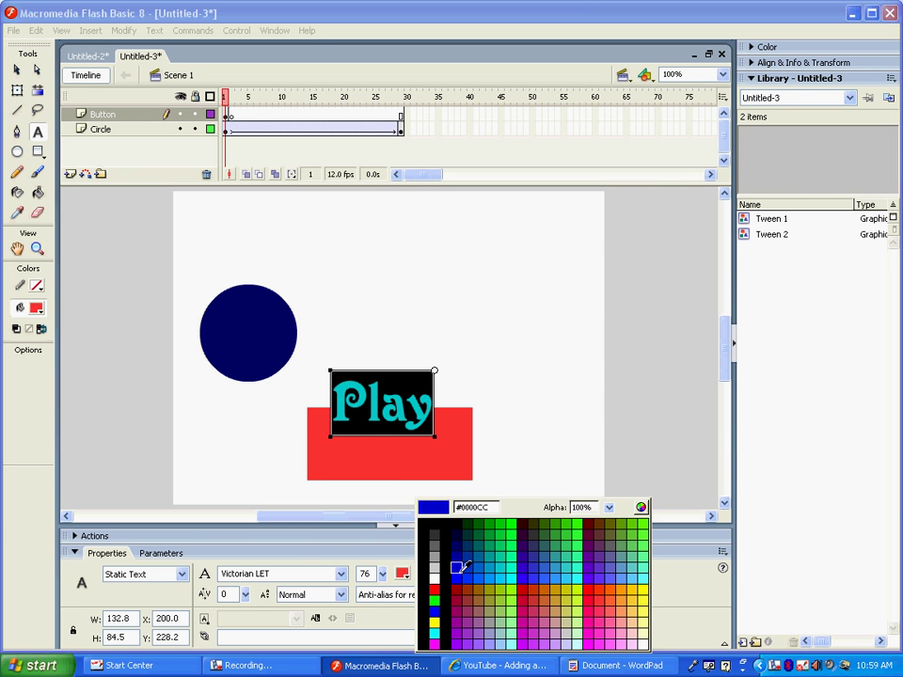
left_click(457, 567)
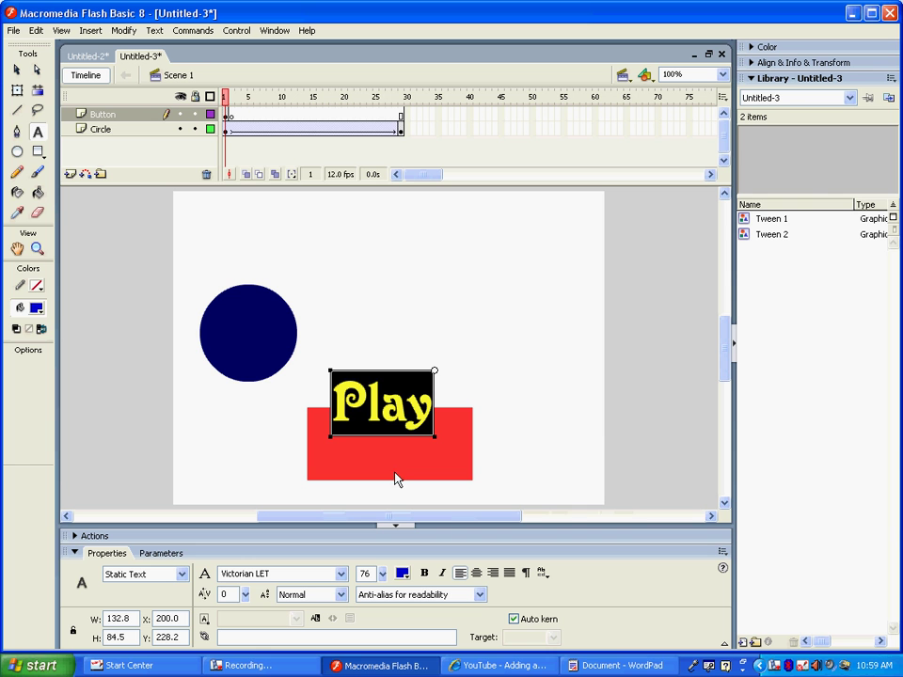
left_click(17, 70)
- Move the Play text onto the red rectangle and group both with Ctrl+G
left_click_drag(376, 403, 383, 451)
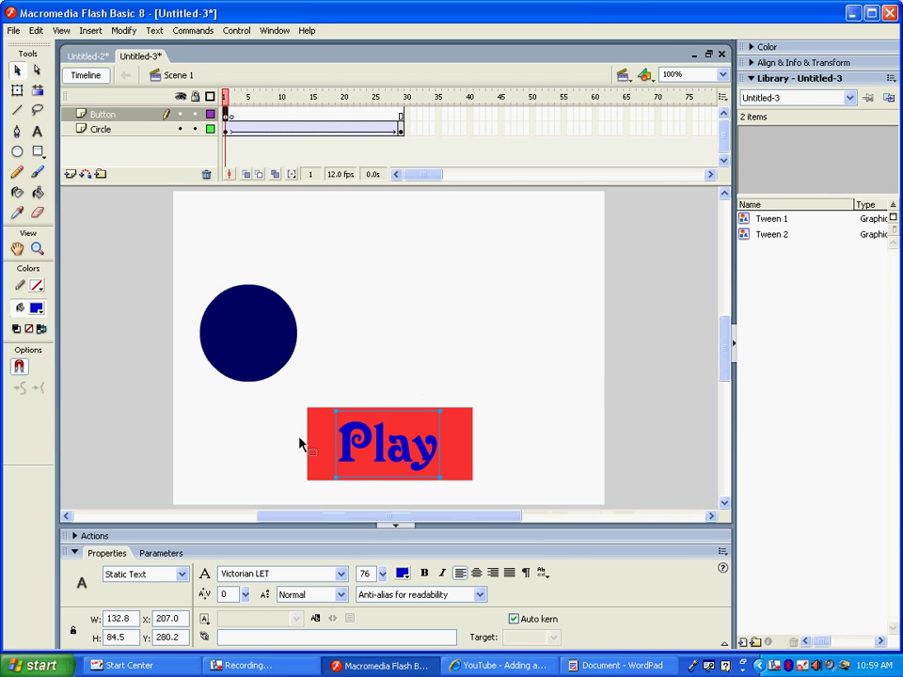
left_click(223, 499)
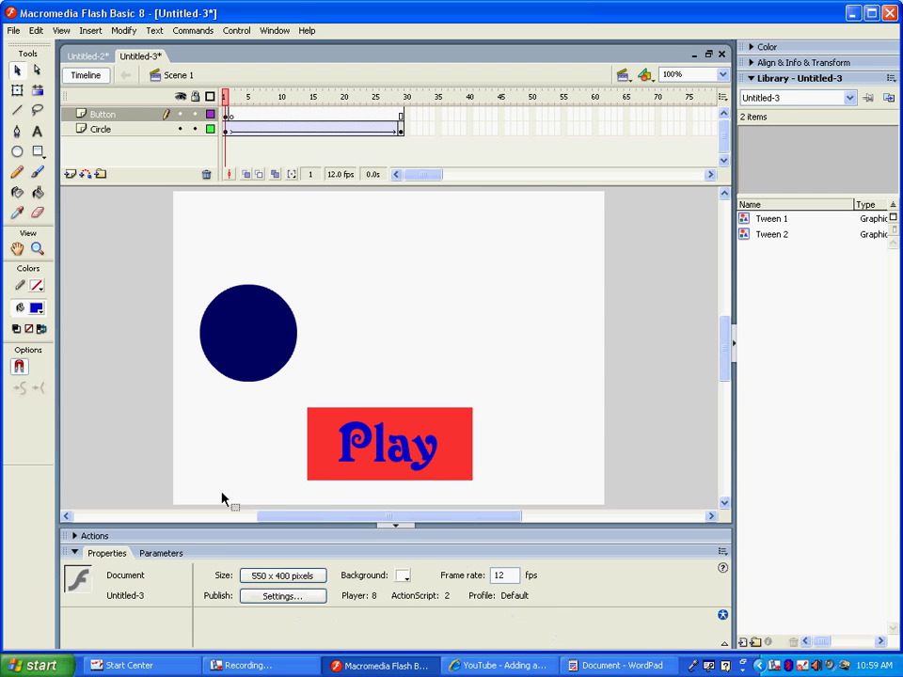
left_click(333, 443)
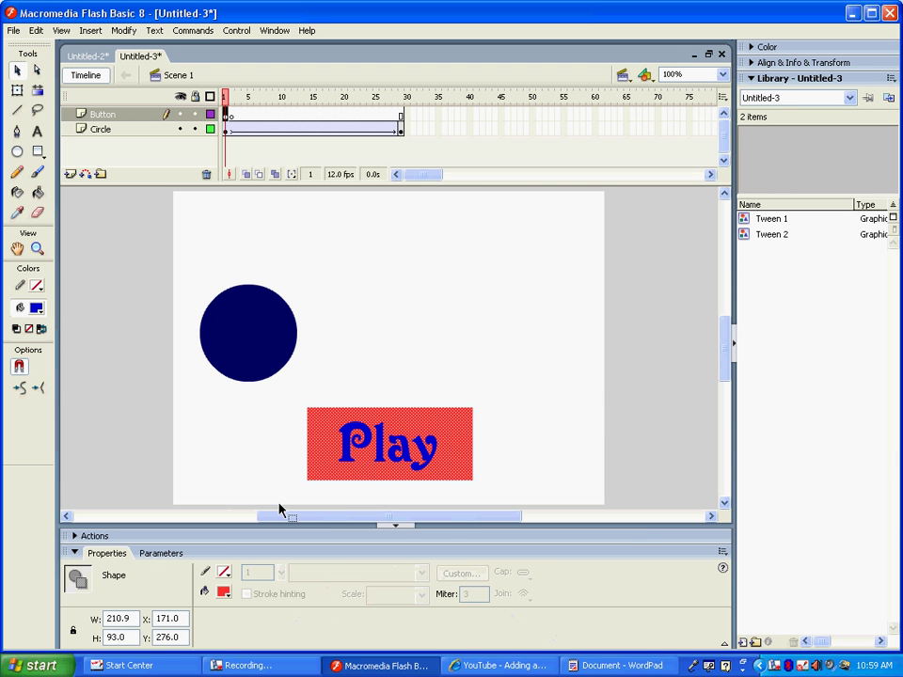
left_click(355, 459)
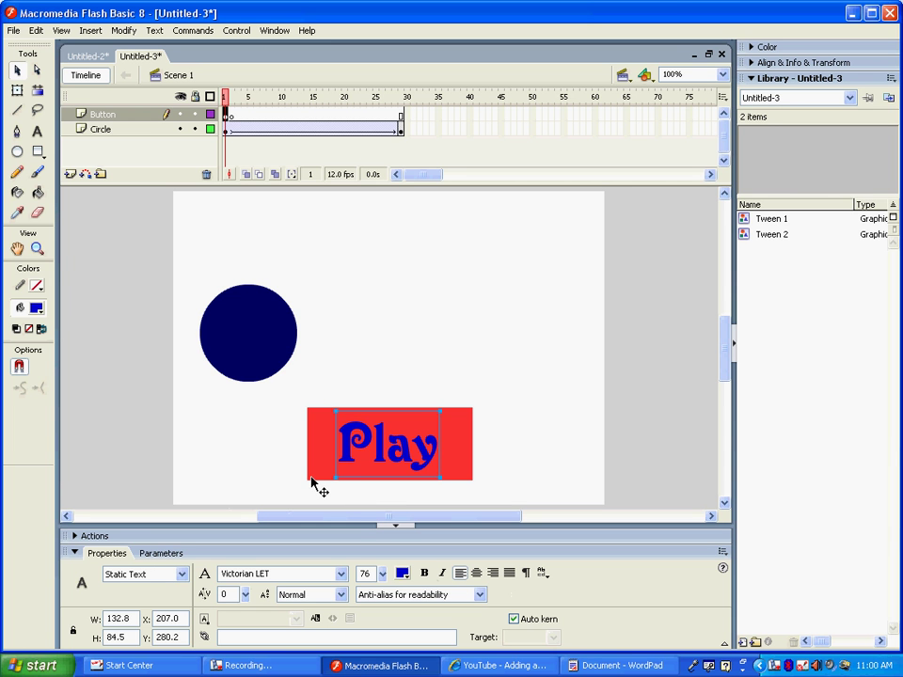
left_click_drag(292, 391, 498, 503)
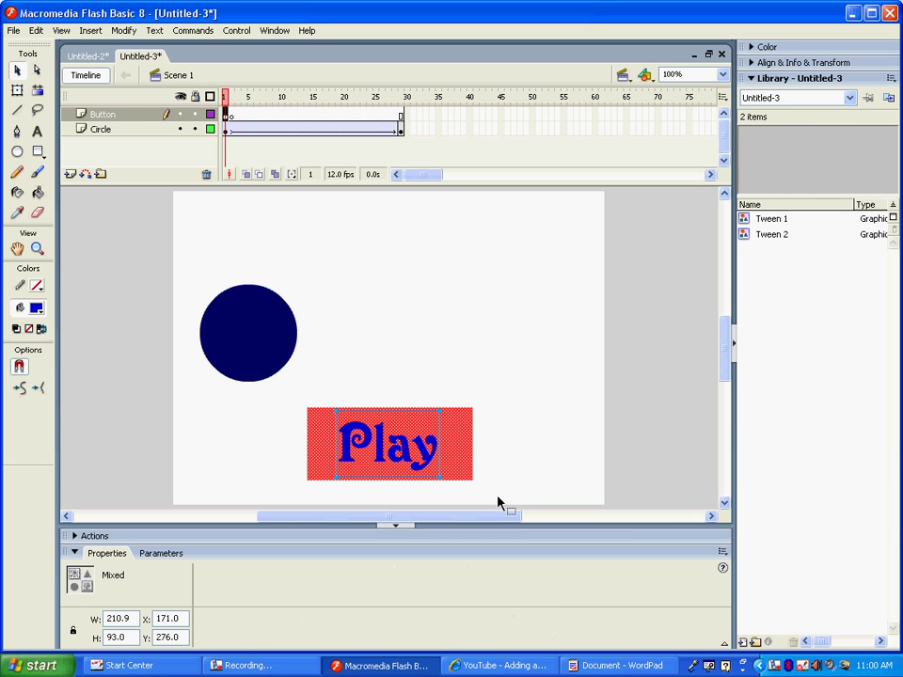
key("ctrl+g")
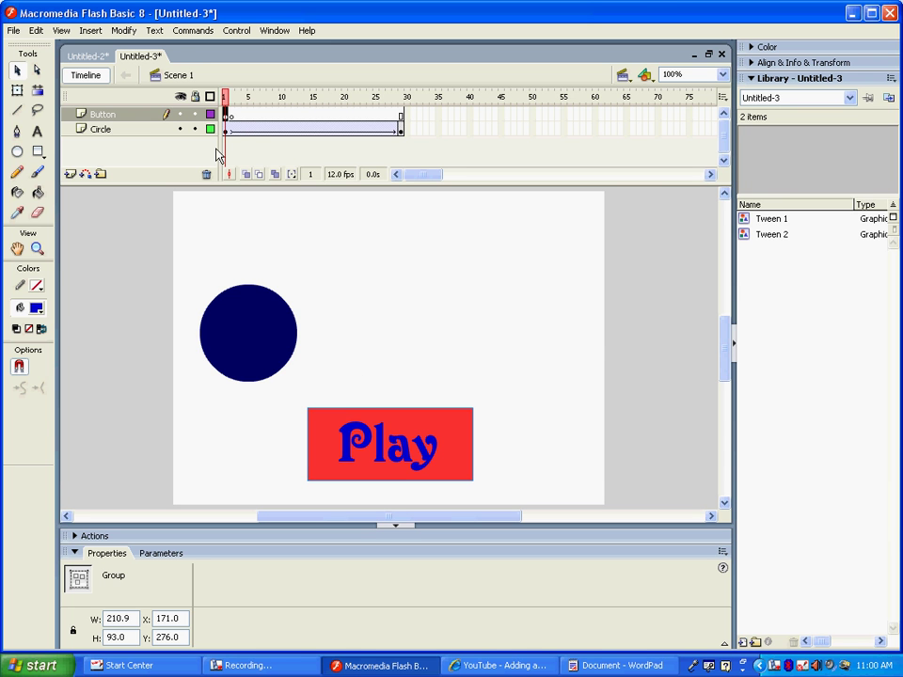
left_click(125, 31)
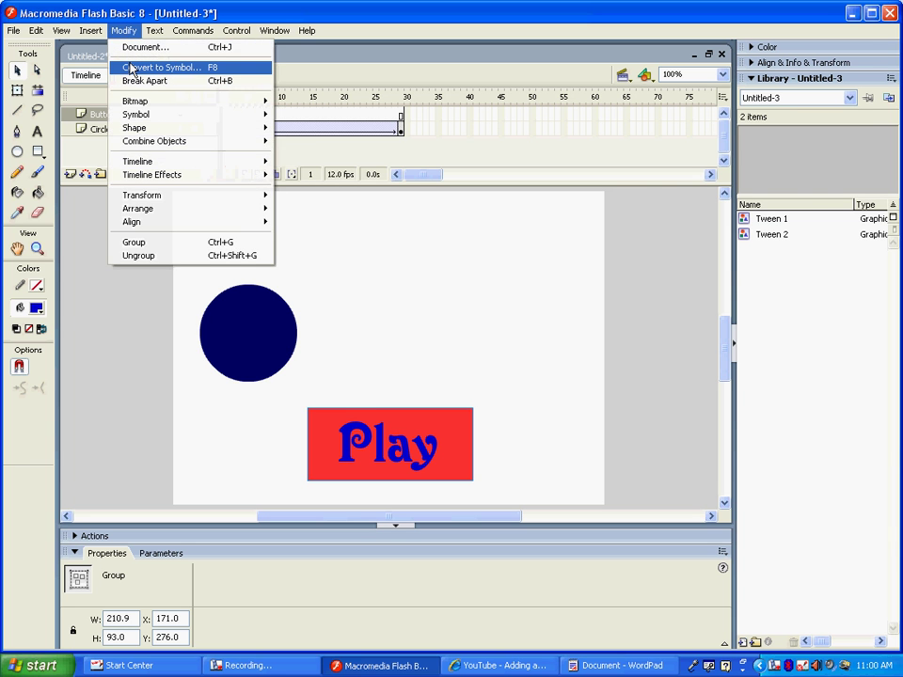
- Convert the red Play group to a Movie clip symbol named PlayButton and expand its Actions panel
left_click(132, 68)
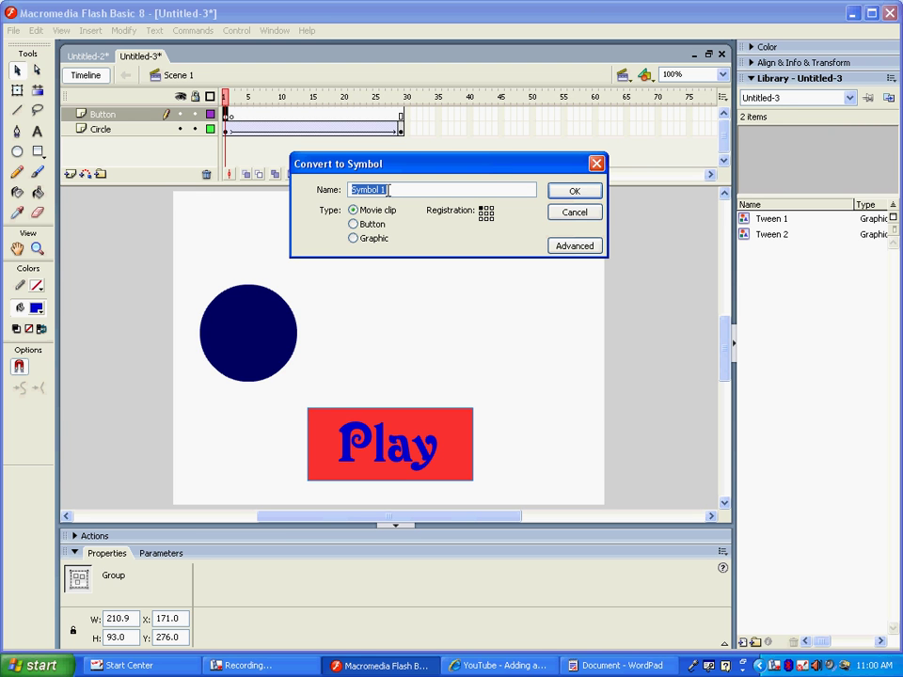
type("PlayButton")
left_click(573, 190)
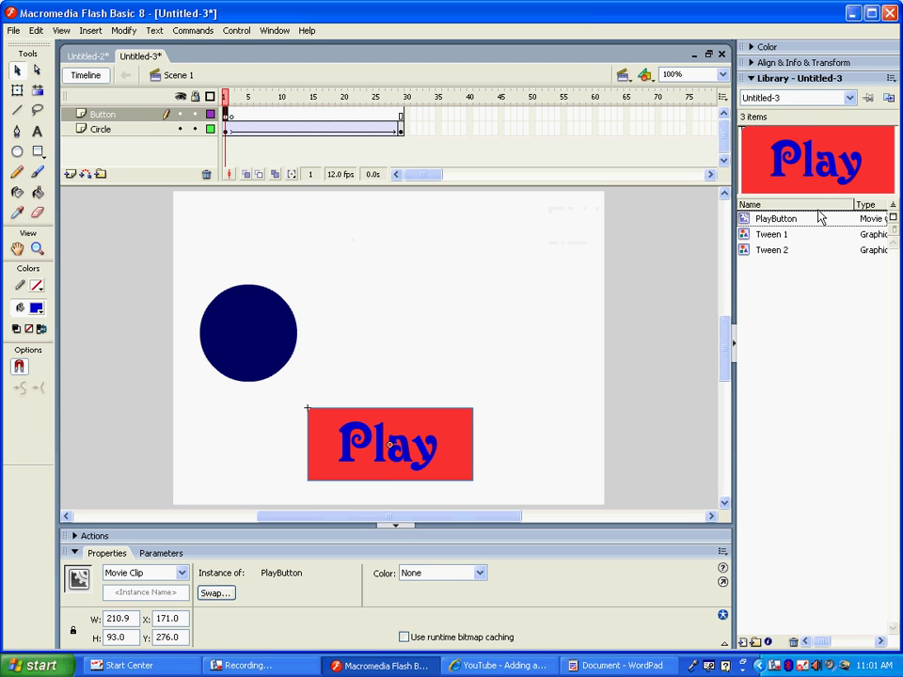
left_click_drag(791, 226, 486, 470)
left_click_drag(263, 450, 94, 540)
left_click(94, 536)
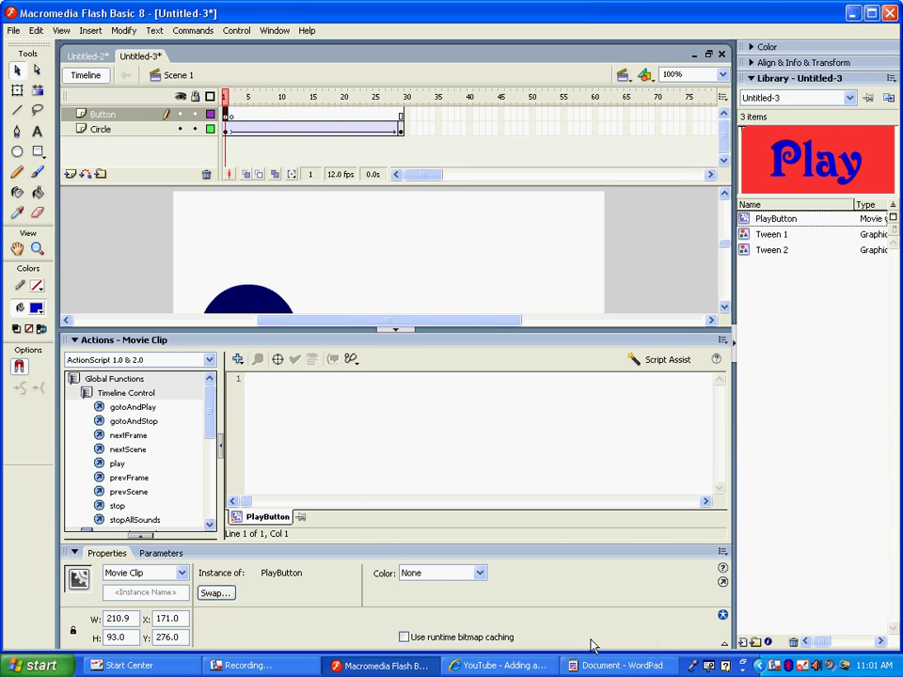
- Copy the on(release) handler code from the WordPad notes
left_click(572, 665)
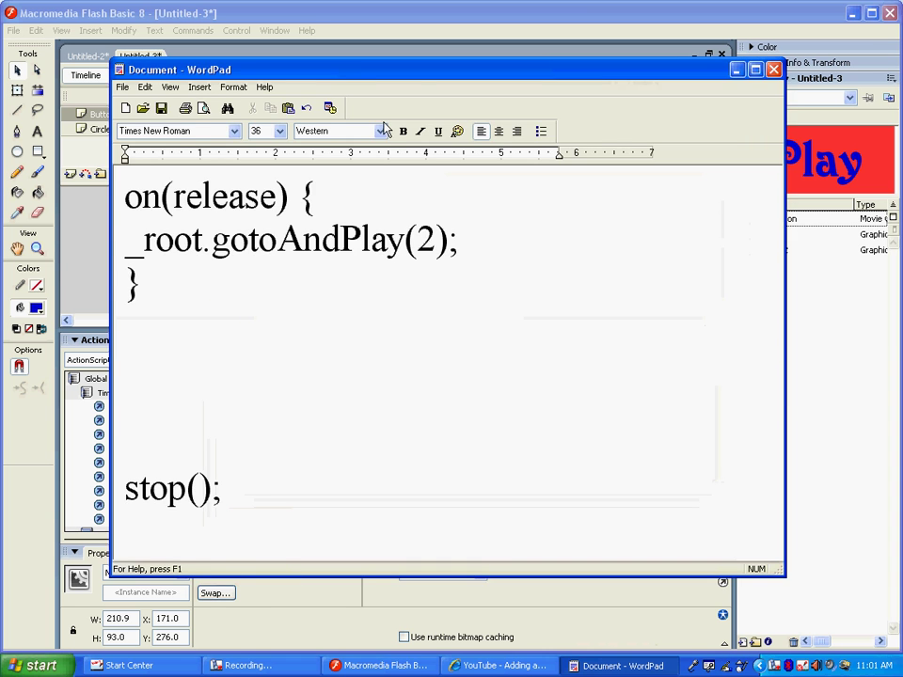
left_click_drag(363, 74, 582, 85)
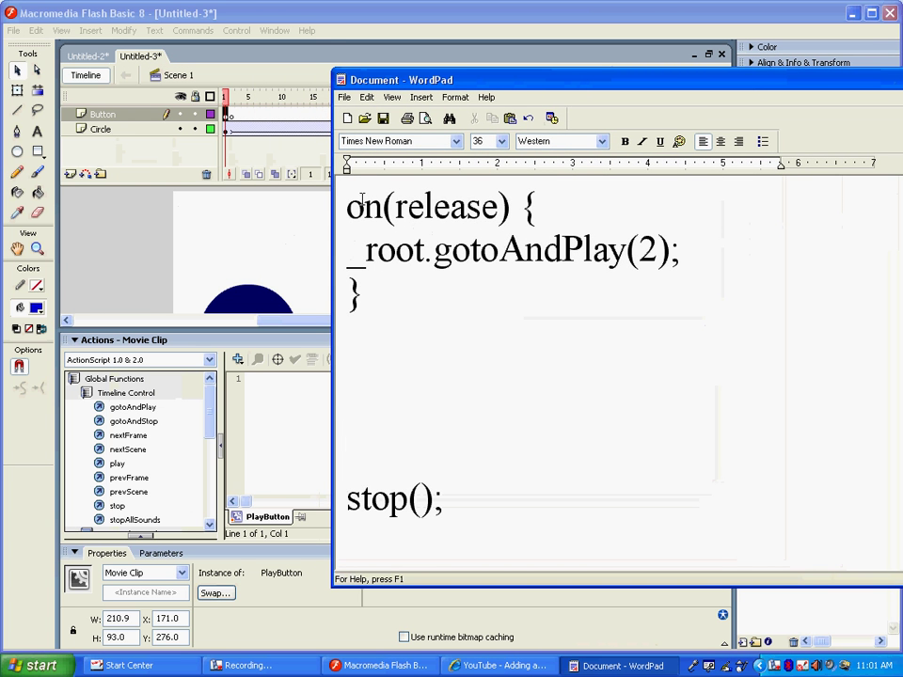
left_click_drag(348, 201, 440, 292)
right_click(446, 253)
left_click(468, 274)
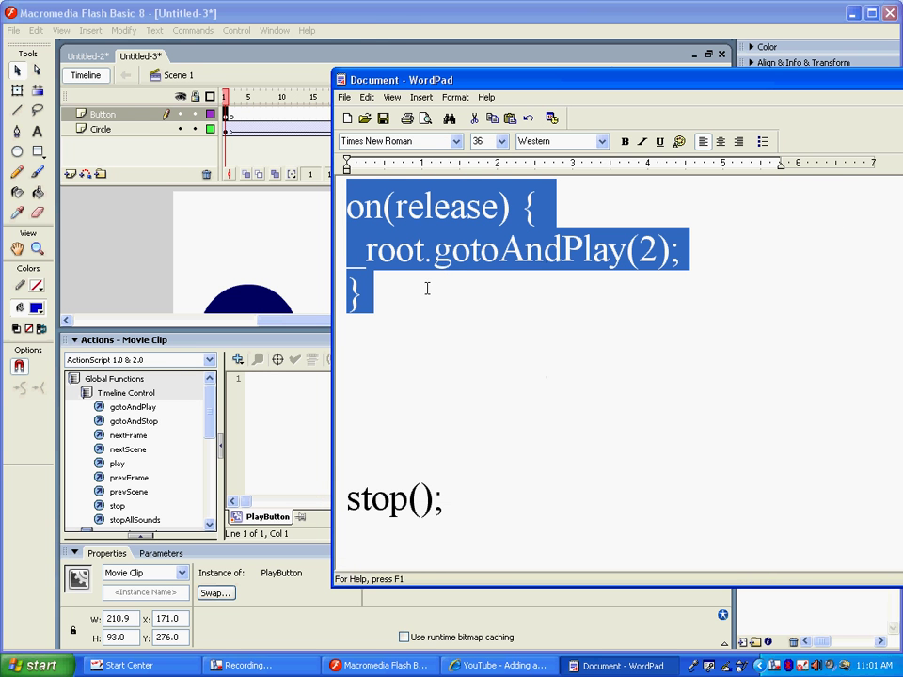
- Paste the on(release) code into PlayButton's script and collapse the Actions panel
left_click(368, 20)
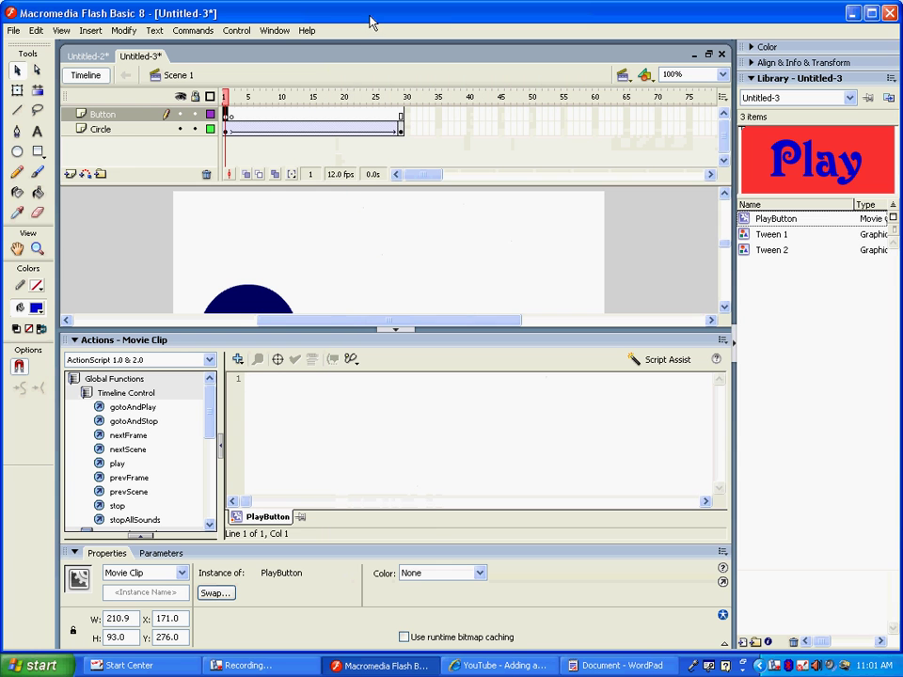
right_click(280, 386)
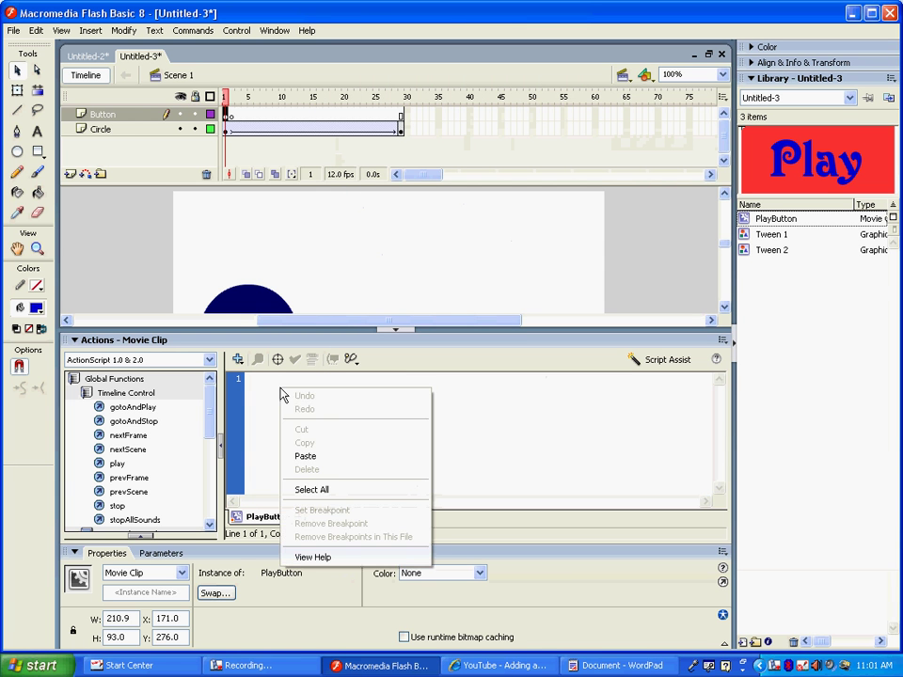
left_click(306, 454)
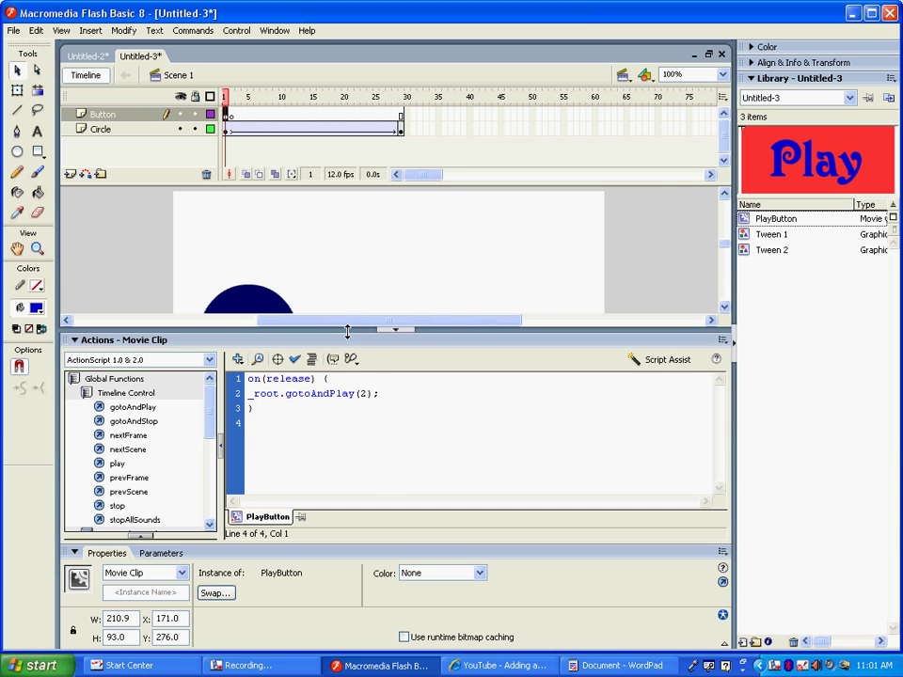
left_click(78, 342)
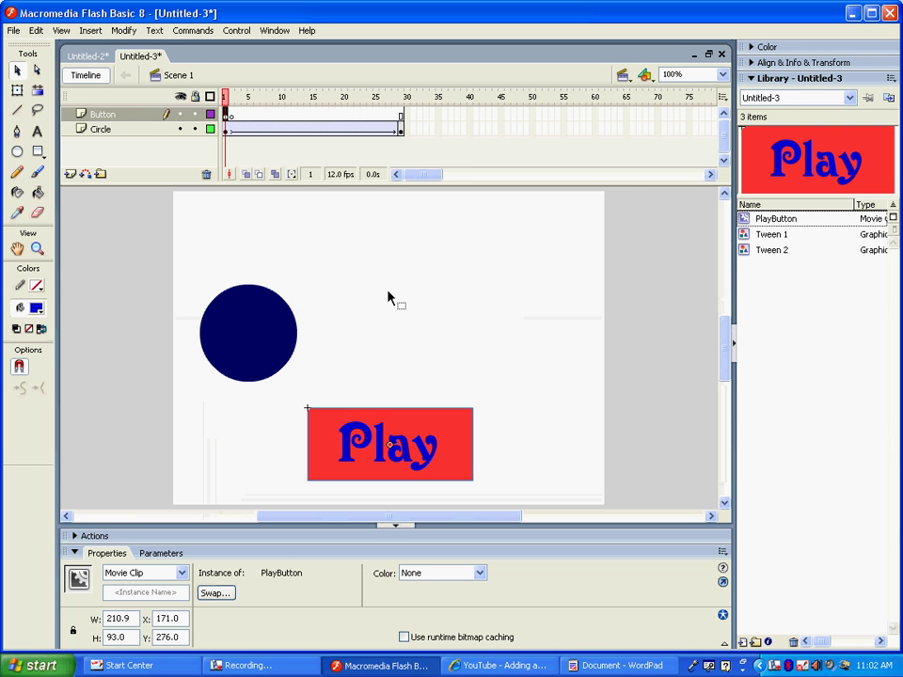
left_click(395, 237)
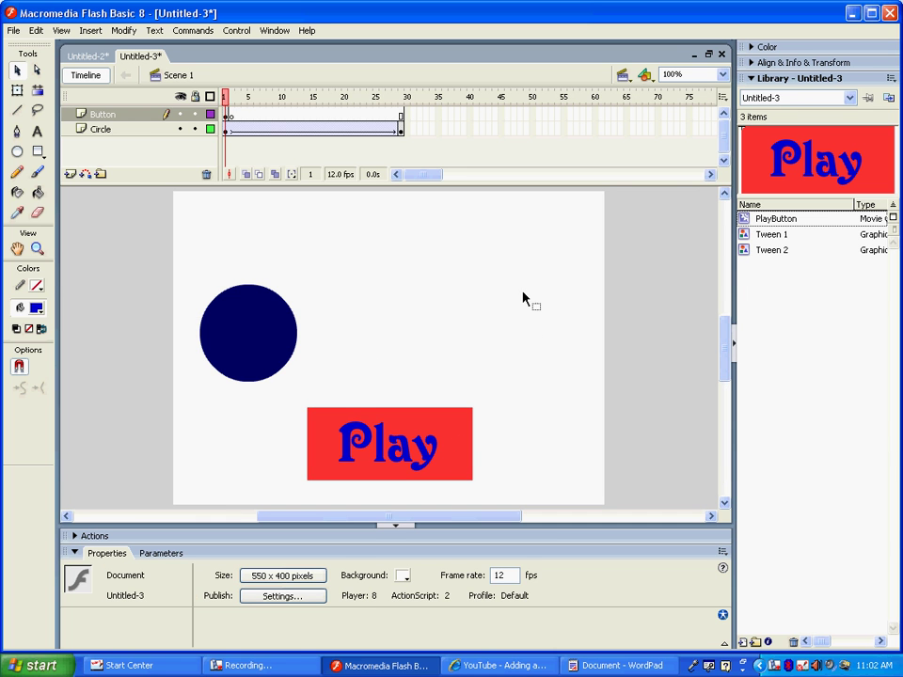
left_click_drag(282, 114, 247, 119)
left_click(319, 121)
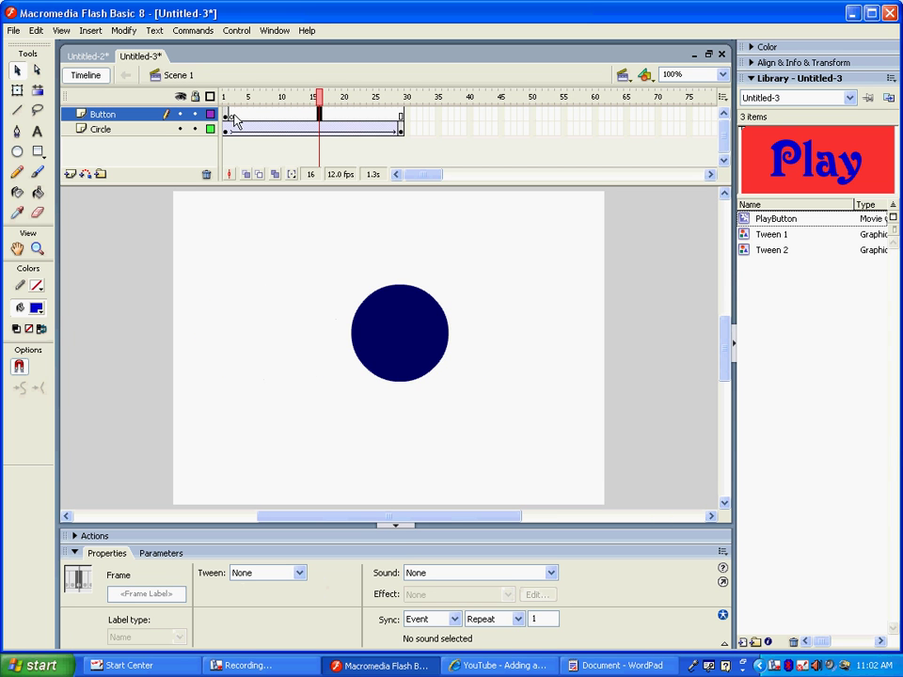
left_click(323, 99)
left_click_drag(325, 103, 224, 94)
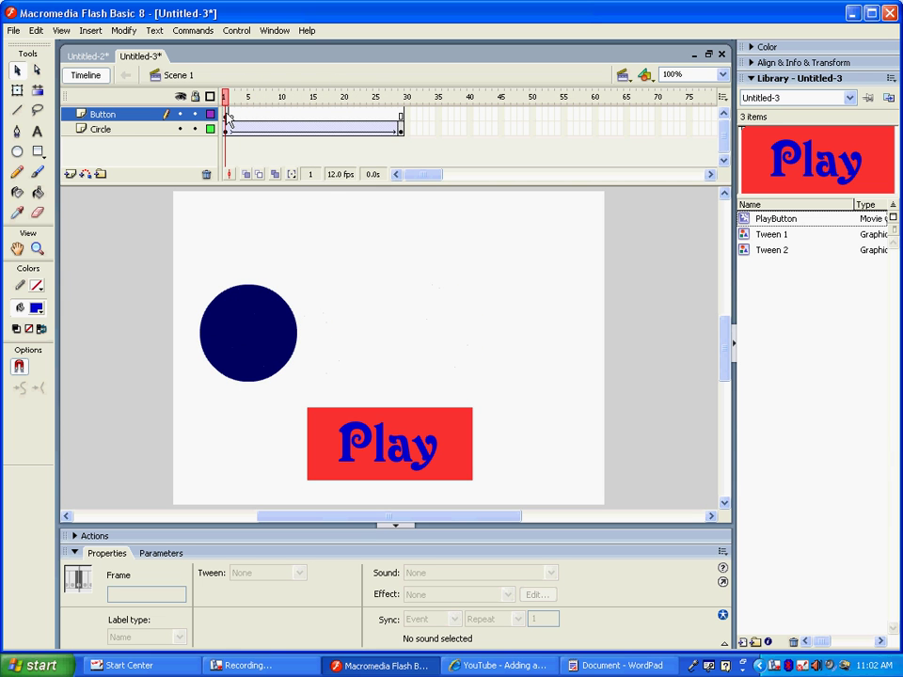
left_click(227, 114)
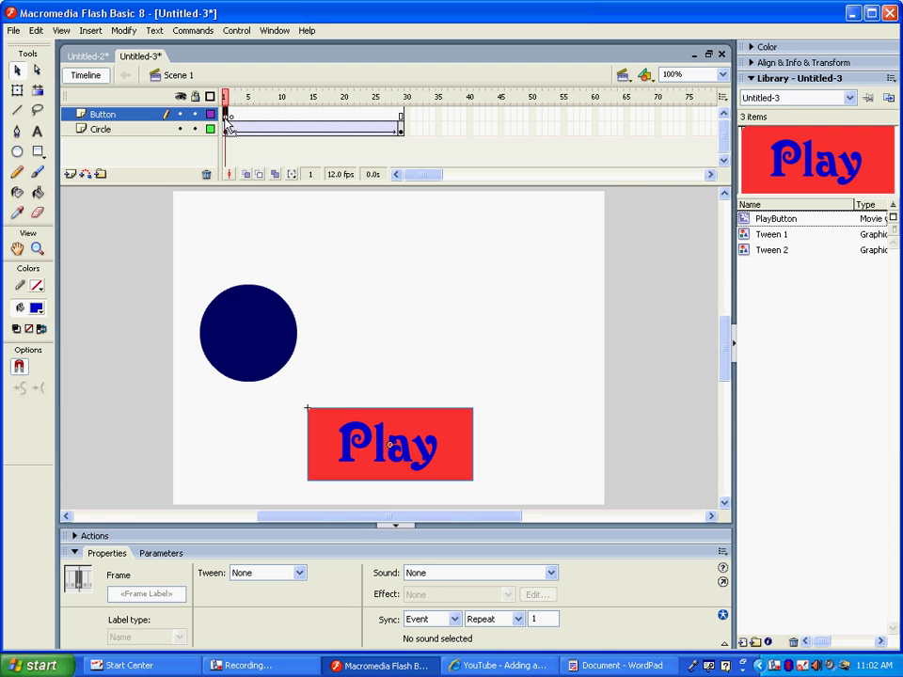
- Open frame 1's Actions pane and copy the stop(); line from the WordPad notes
left_click(101, 537)
left_click(277, 403)
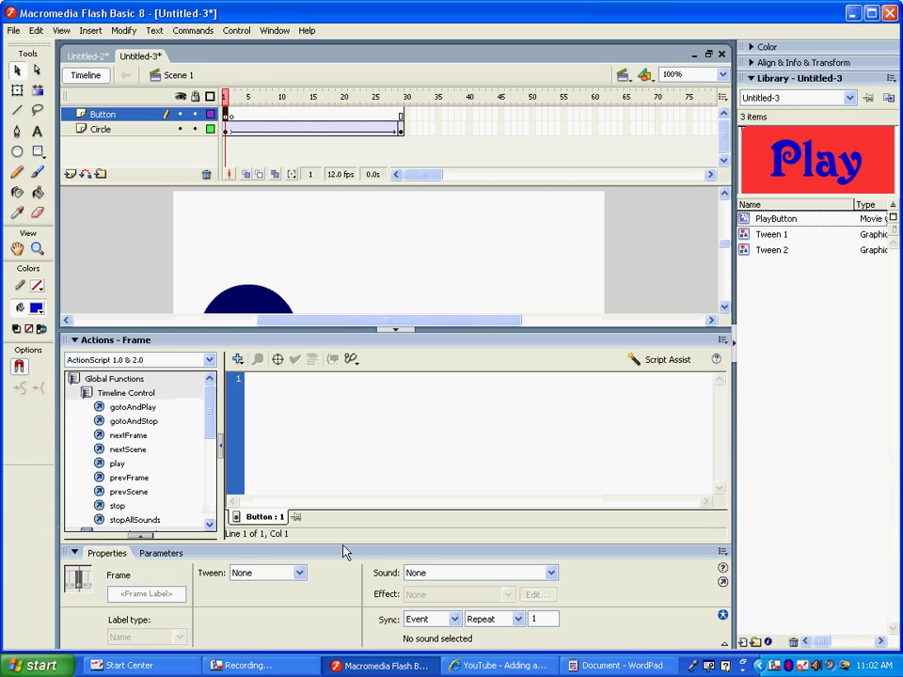
left_click(608, 665)
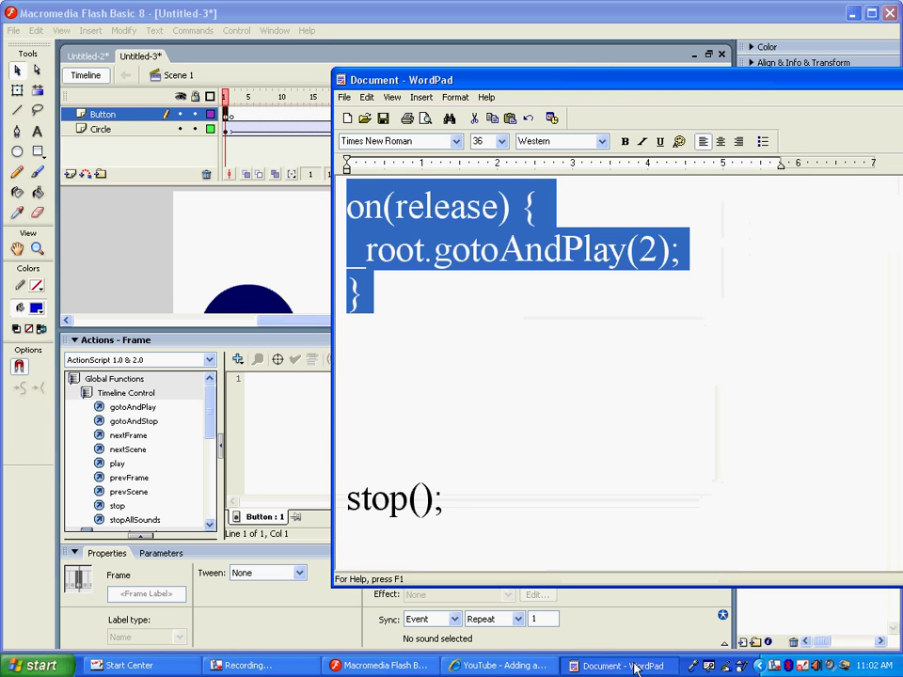
left_click_drag(451, 498, 361, 523)
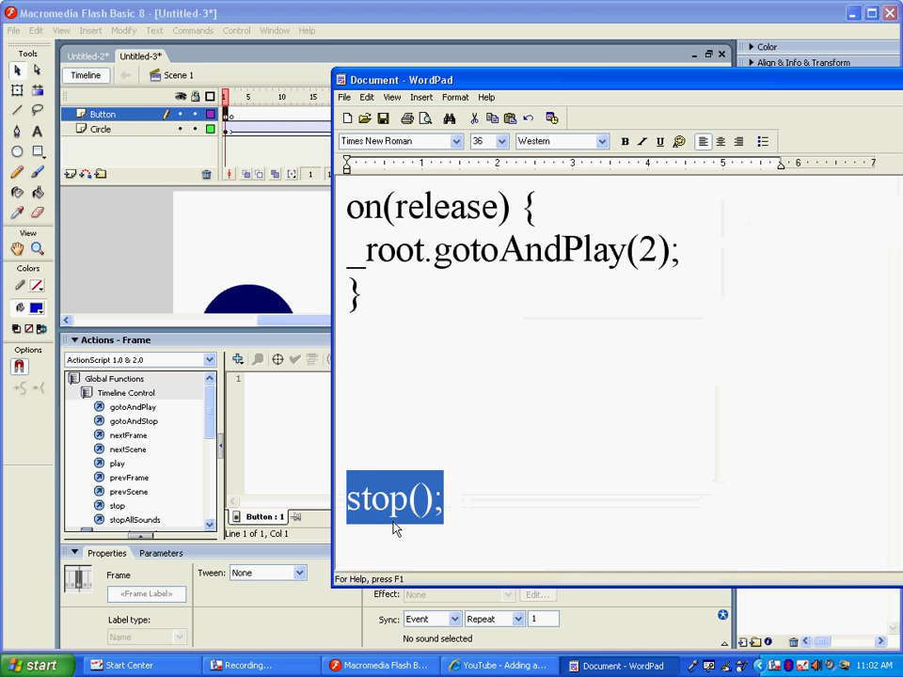
right_click(395, 504)
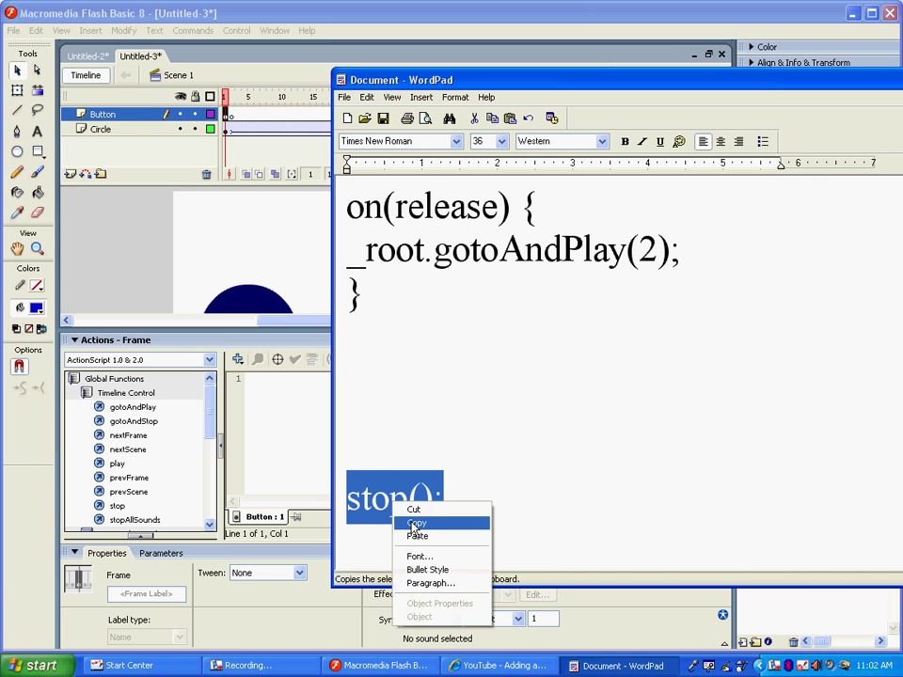
left_click(411, 522)
- Paste stop(); into frame 1's script and collapse the Actions panel
left_click(290, 389)
right_click(291, 388)
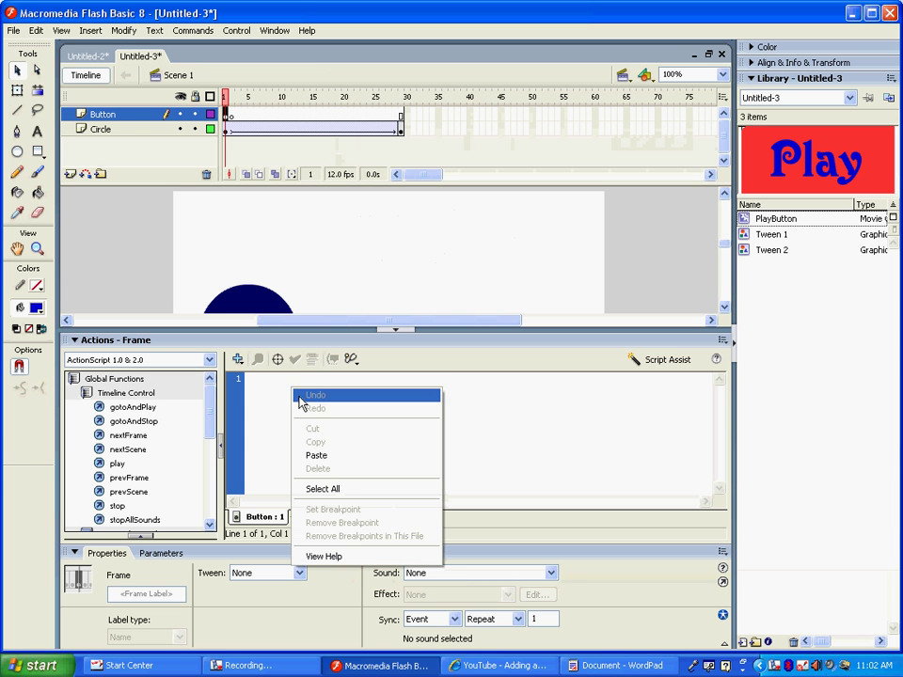
left_click(317, 457)
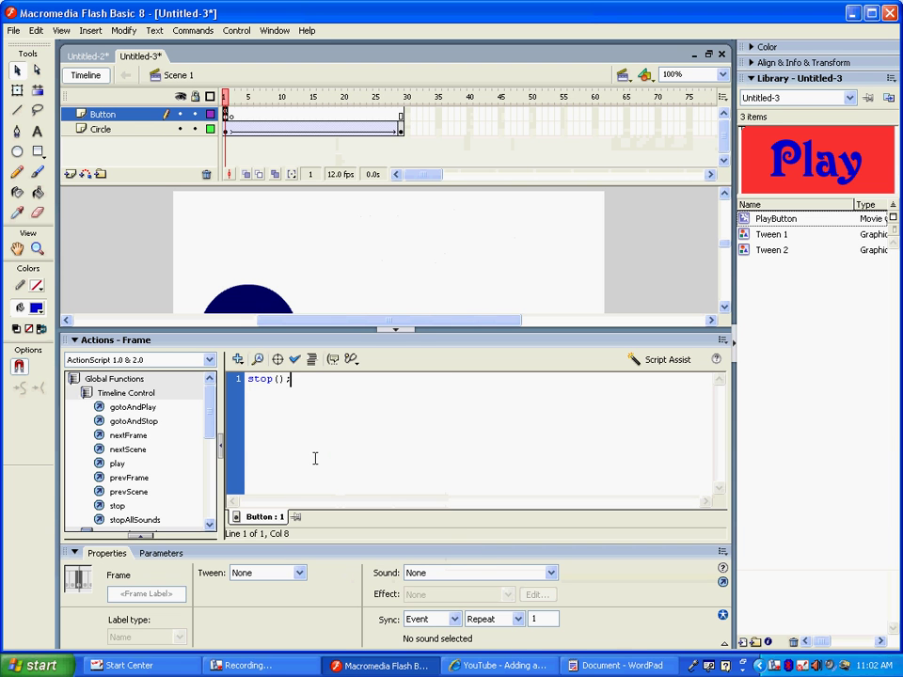
left_click(79, 340)
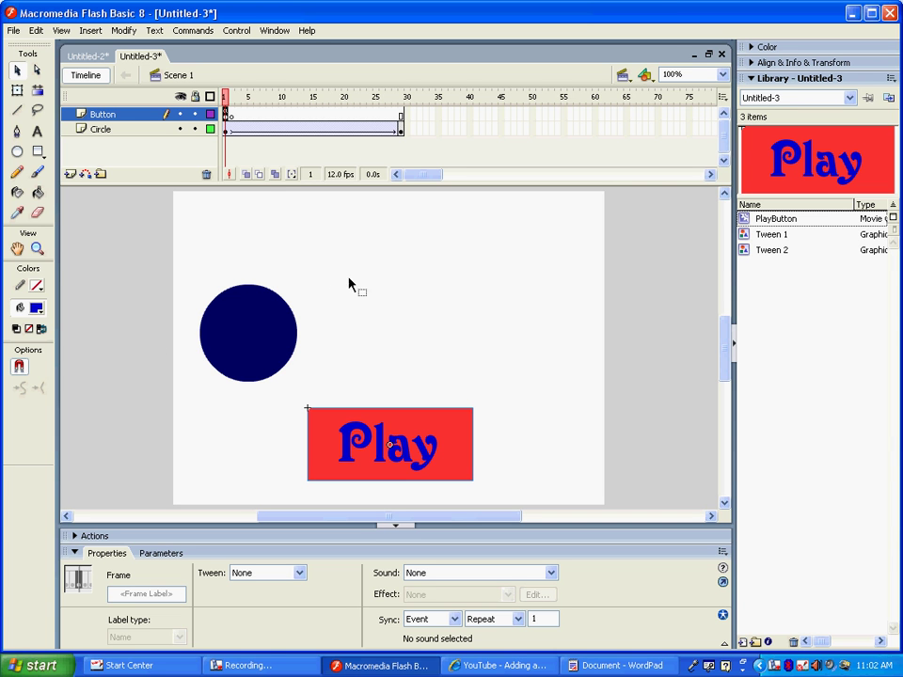
- Test the movie with Ctrl+Enter and press Play to start the circle's tween
left_click(227, 114)
key("ctrl+Return")
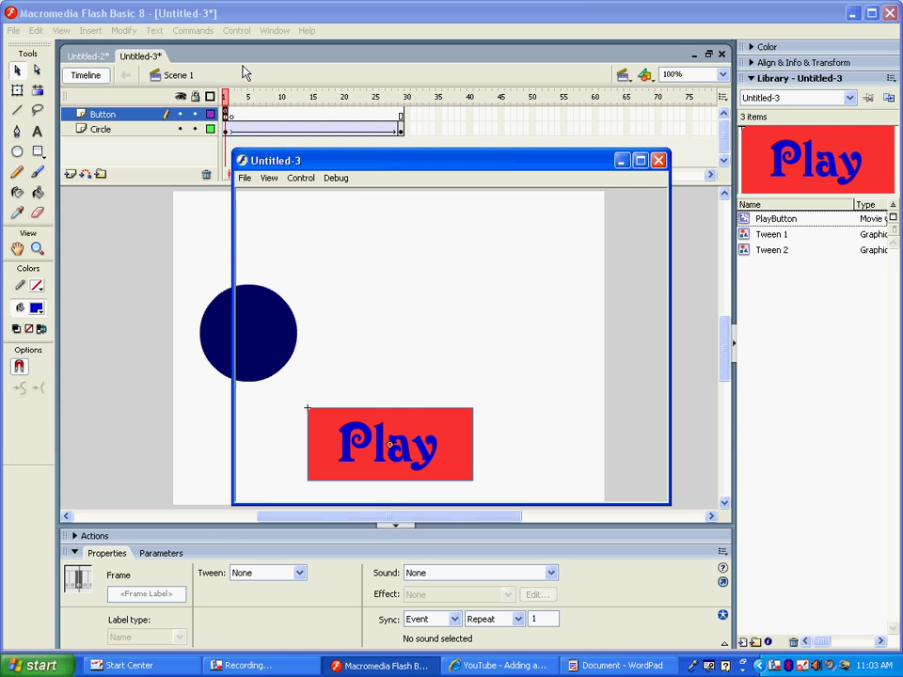
left_click_drag(312, 165, 267, 156)
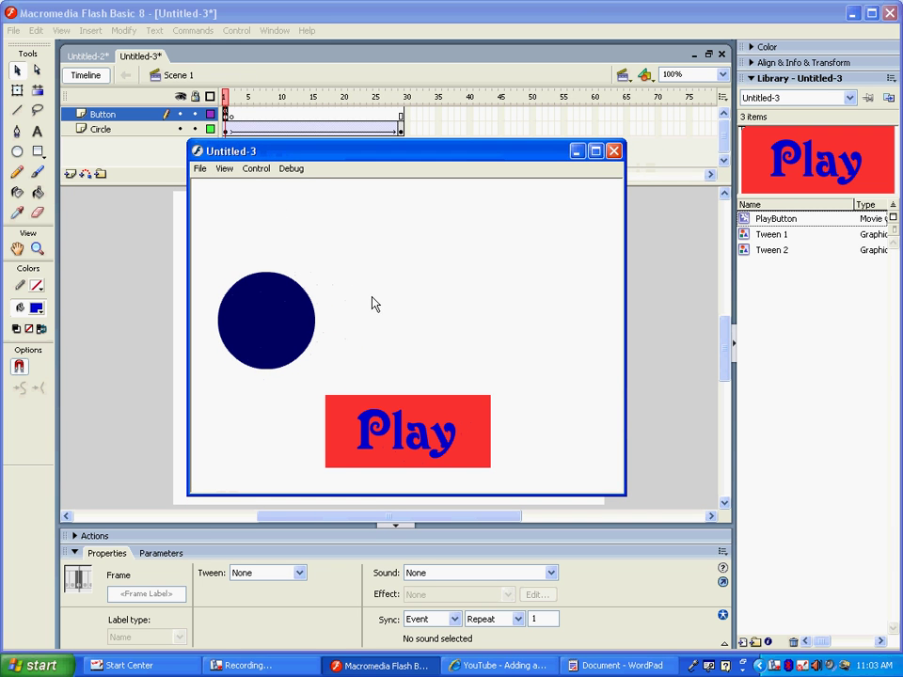
left_click(399, 432)
left_click_drag(441, 157, 439, 164)
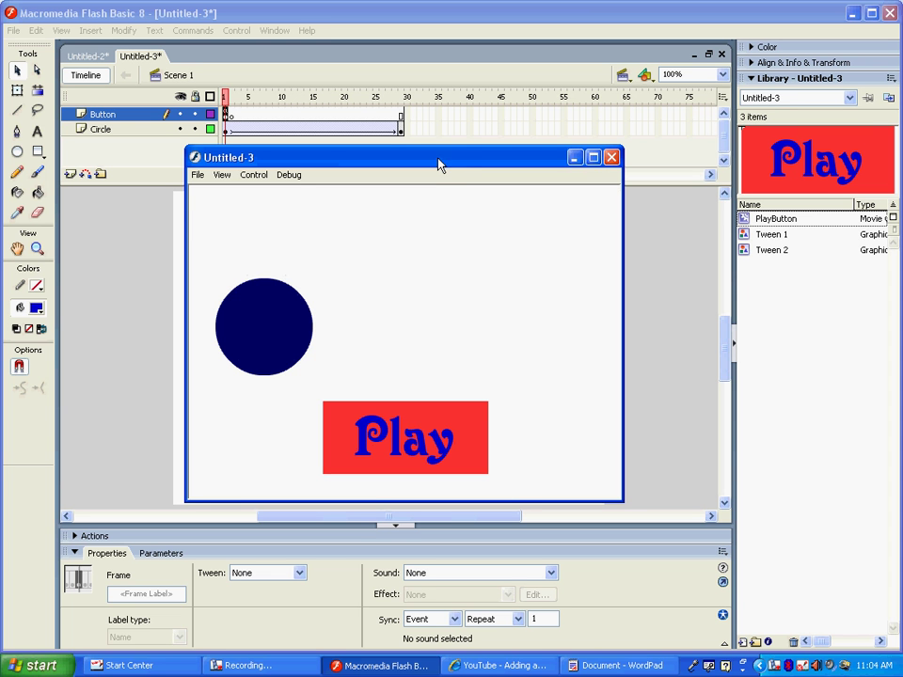